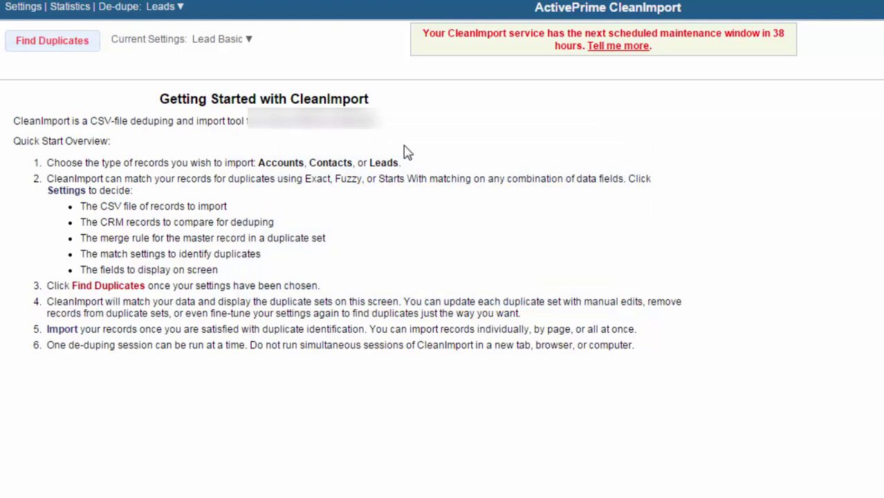
# Keep Leads as the record type to de-dupe
pyautogui.click(182, 8)
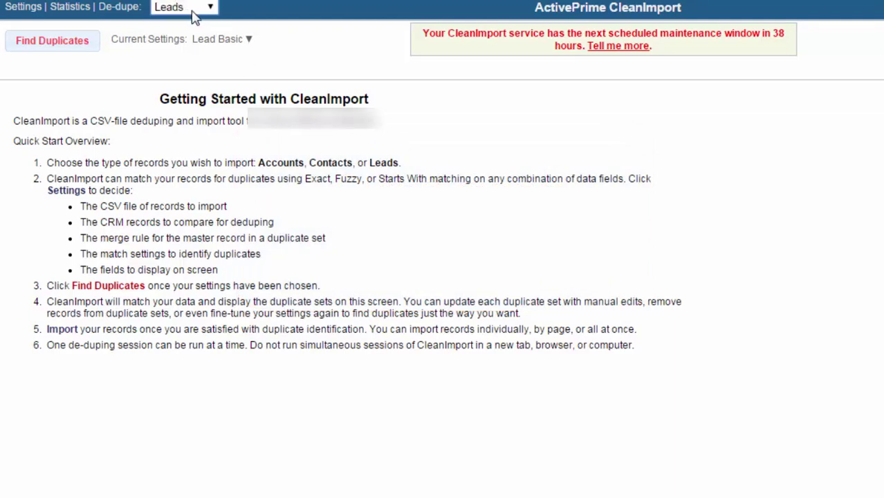
pyautogui.click(194, 8)
pyautogui.click(197, 12)
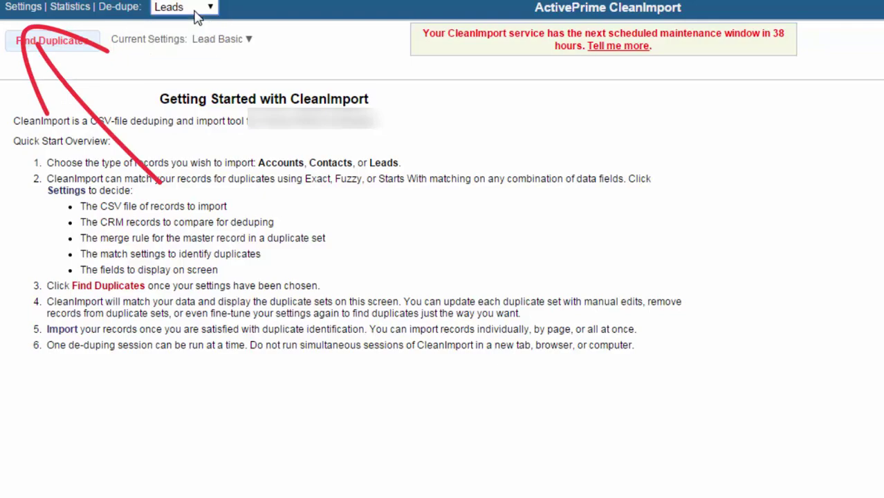
# Load CCSV Demo.csv as the CSV import file from Settings
pyautogui.click(26, 6)
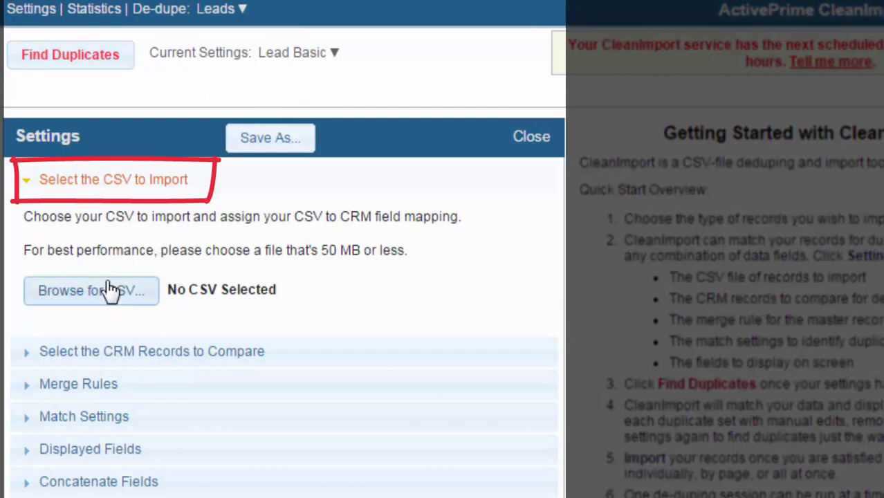
pyautogui.click(154, 307)
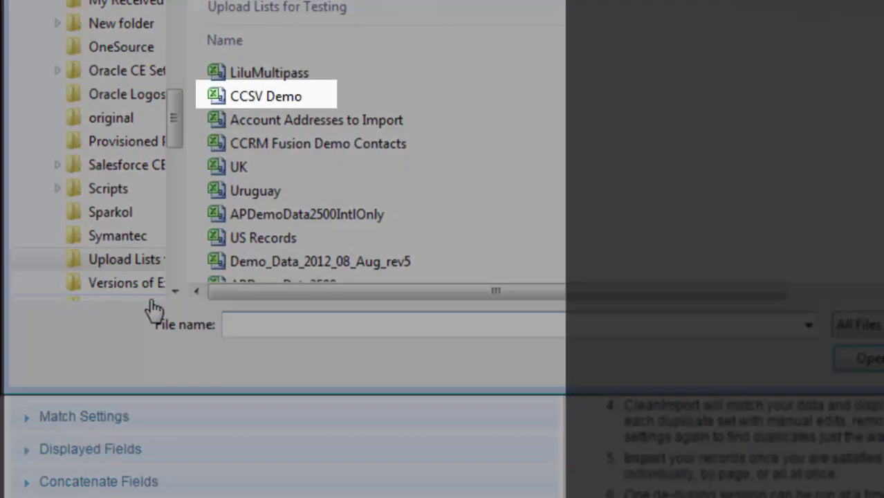
pyautogui.click(272, 101)
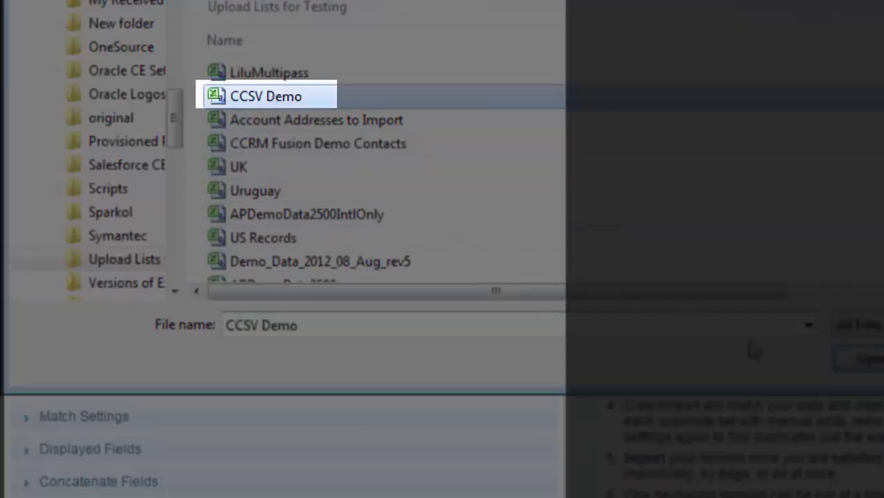
pyautogui.click(858, 367)
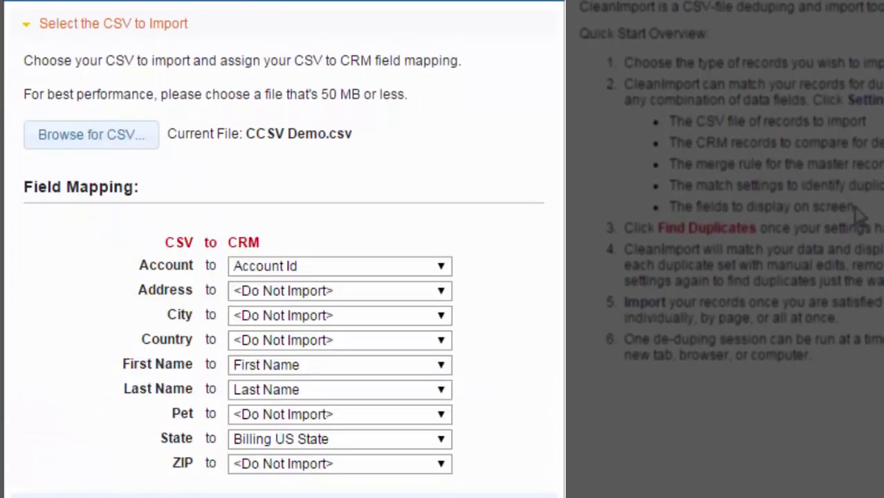
# Map Account to Company, Address to Billing Address 1, and City to Billing City
pyautogui.click(443, 267)
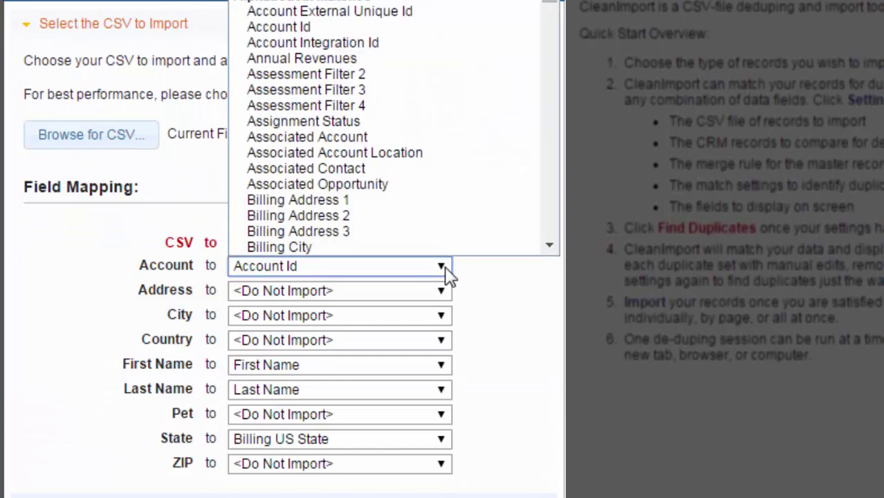
pyautogui.press('c')
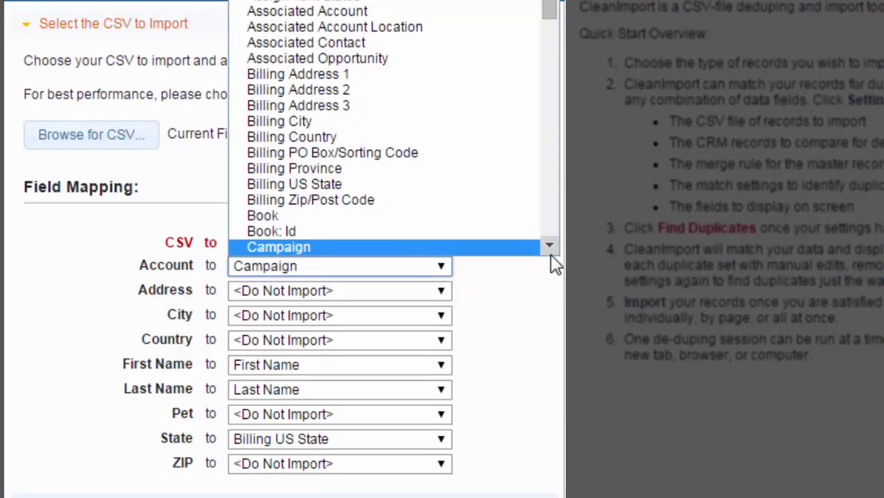
pyautogui.scroll(-3, 550, 253)
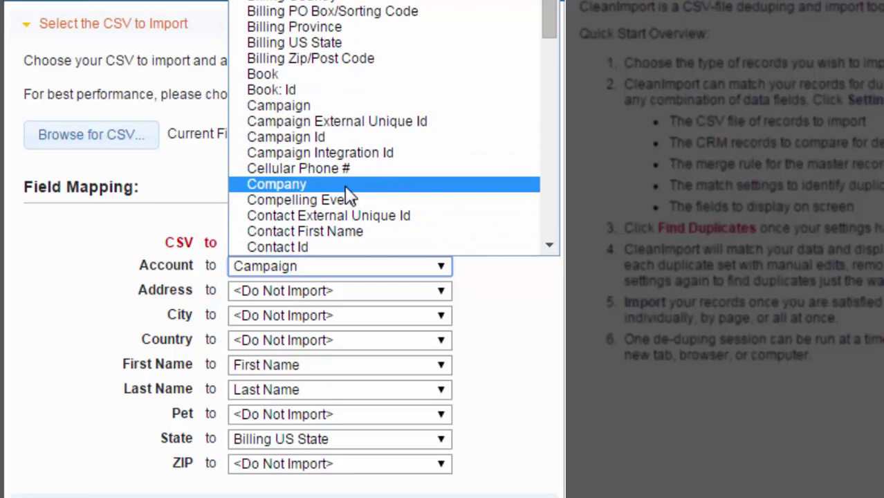
pyautogui.click(344, 185)
pyautogui.click(340, 291)
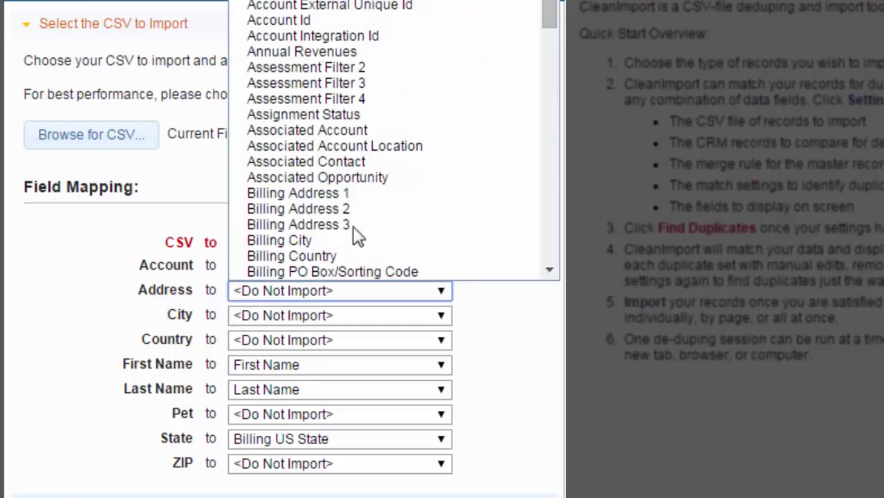
pyautogui.click(355, 193)
pyautogui.click(332, 318)
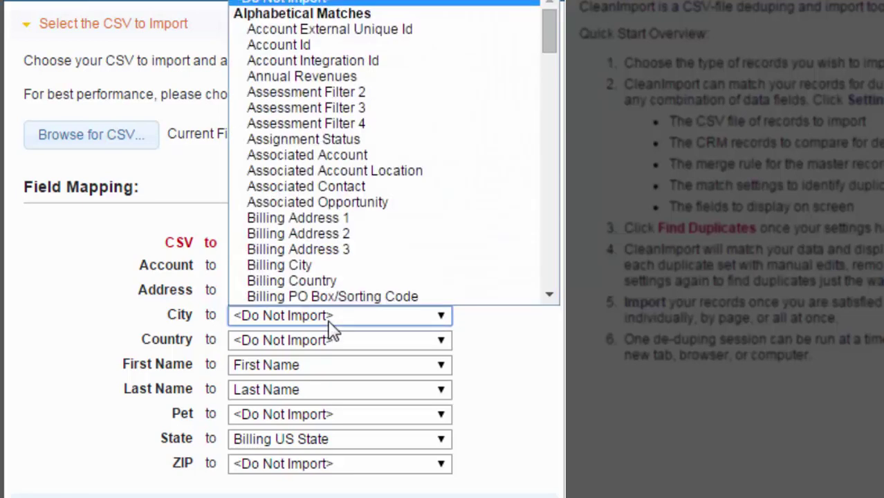
pyautogui.click(330, 264)
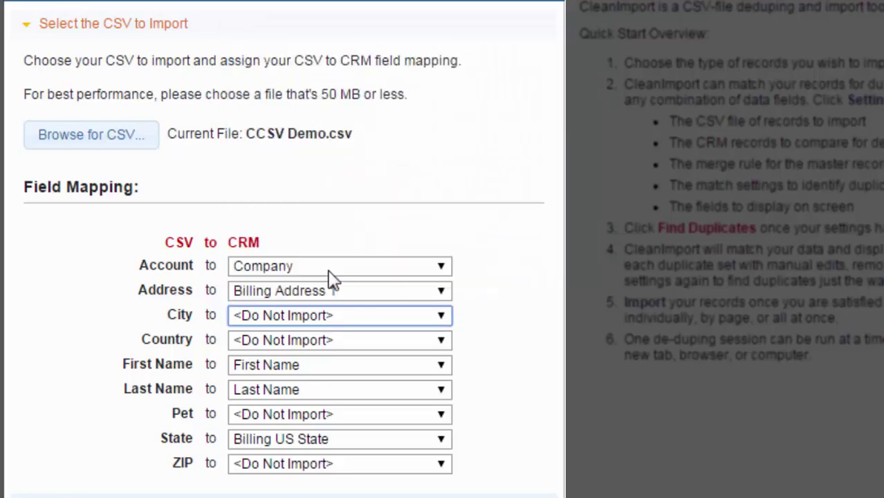
# Map Country to Billing Country and ZIP to Billing Zip/Post Code, then expand CRM record comparison
pyautogui.click(330, 340)
pyautogui.click(551, 323)
pyautogui.click(550, 321)
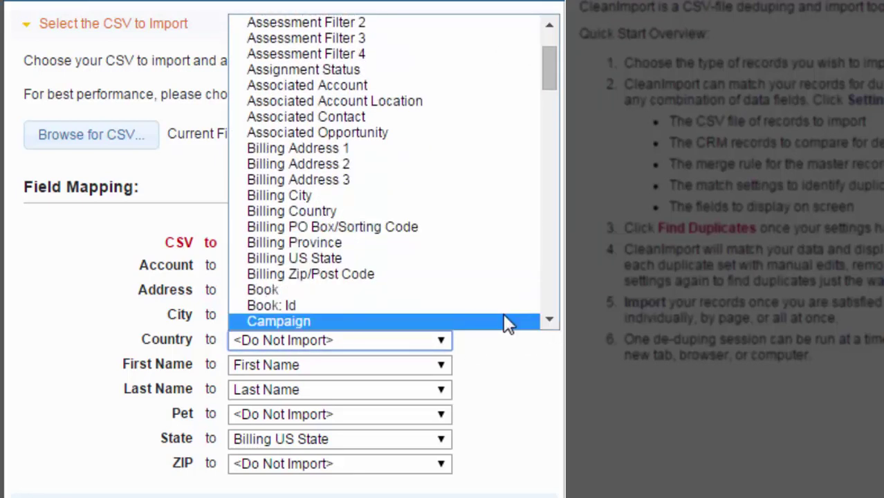
pyautogui.click(329, 214)
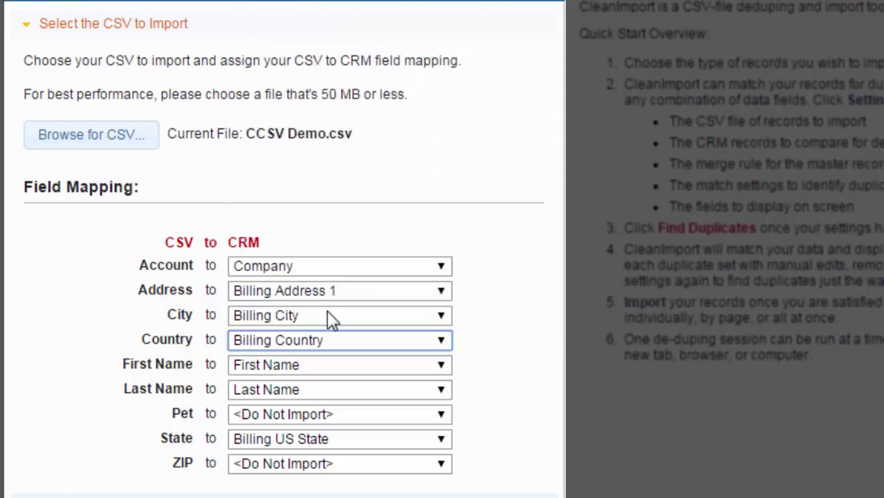
pyautogui.click(435, 464)
pyautogui.click(555, 450)
pyautogui.click(523, 450)
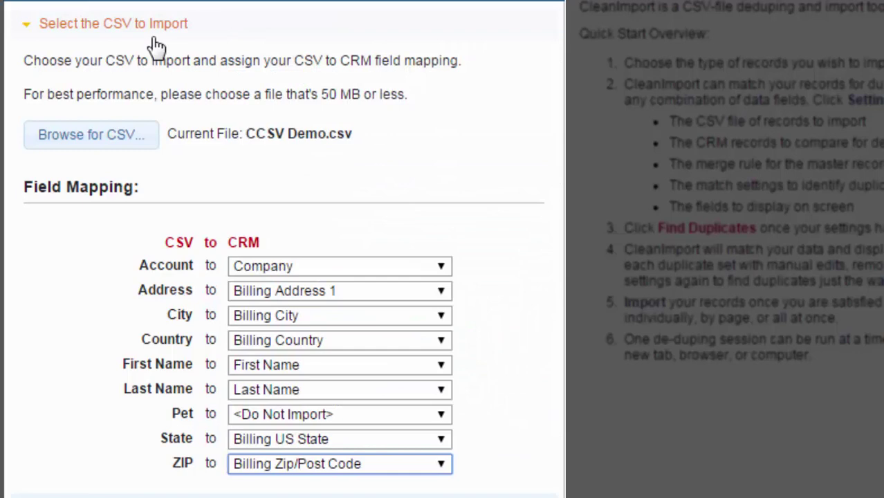
pyautogui.click(149, 35)
pyautogui.click(140, 57)
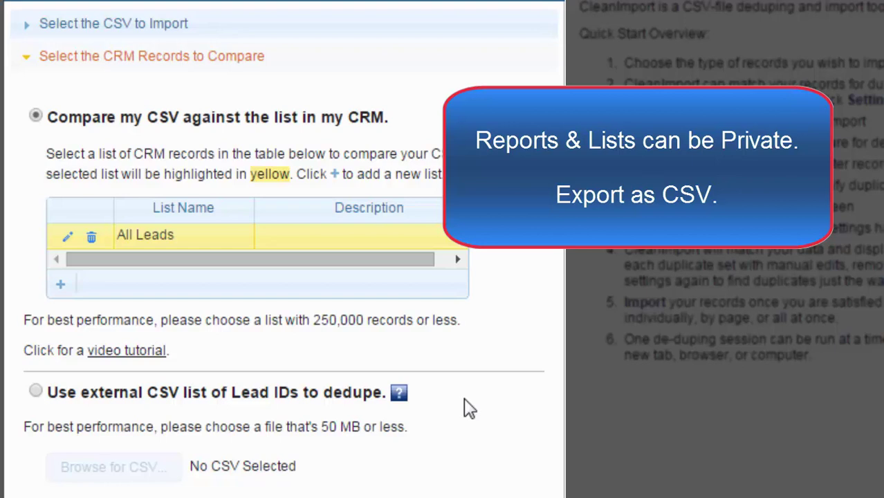
pyautogui.scroll(-3, 469, 408)
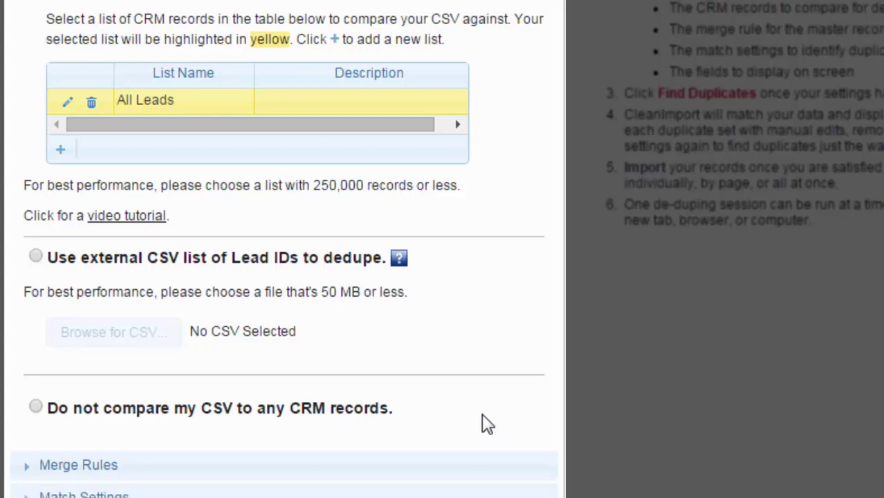
# Expand Merge Rules and keep CRM Most Complete Address as the master record rule
pyautogui.click(203, 9)
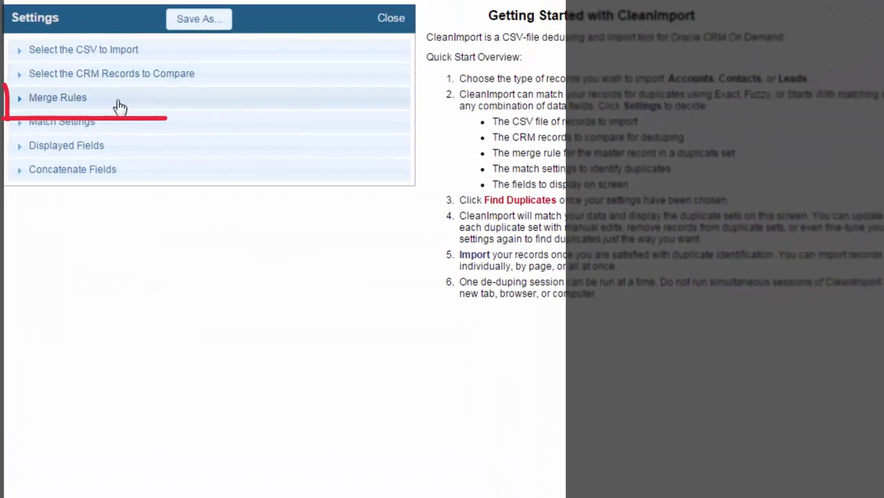
pyautogui.click(121, 107)
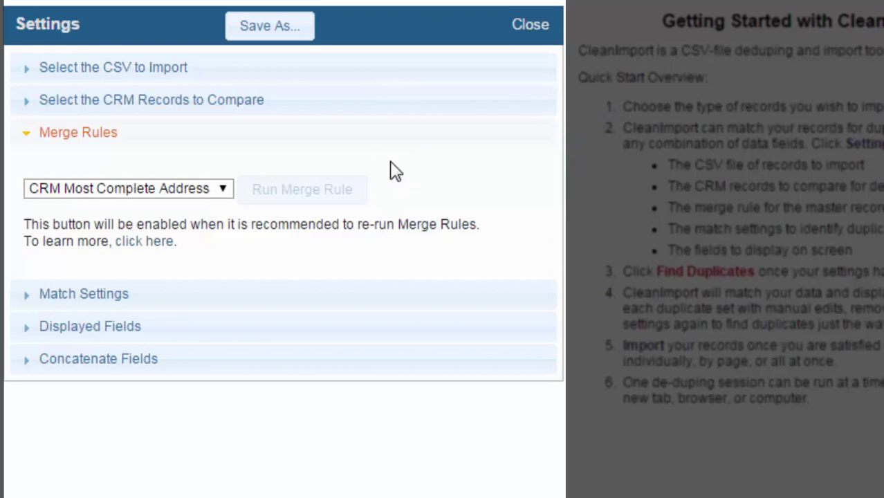
pyautogui.click(228, 194)
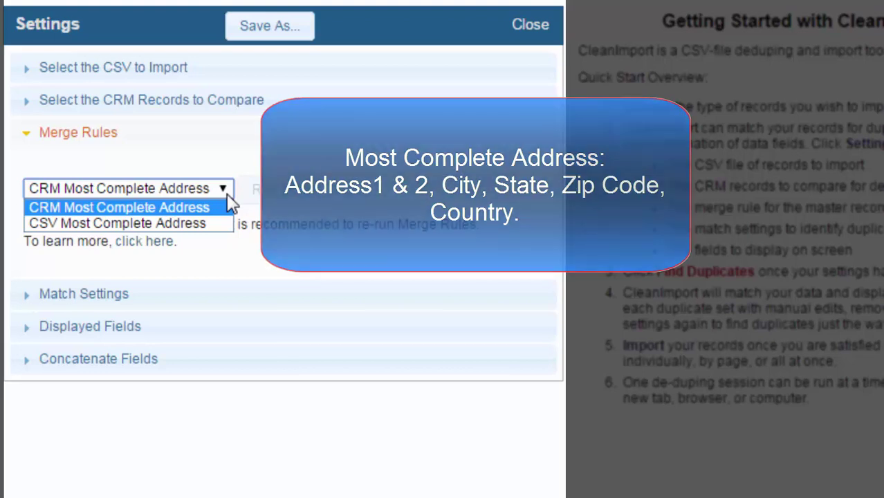
pyautogui.click(230, 206)
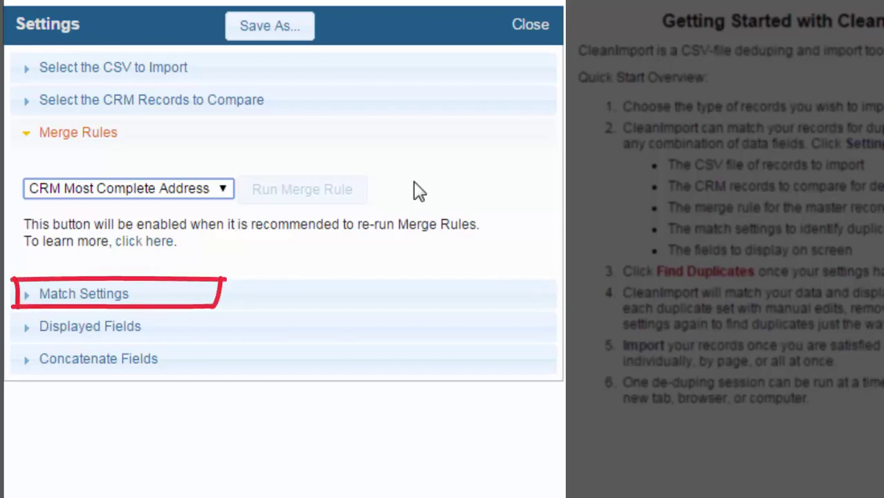
# Set Company, Billing City and Billing Country to Exact Match; First and Last Name to Fuzzy Match
pyautogui.click(119, 300)
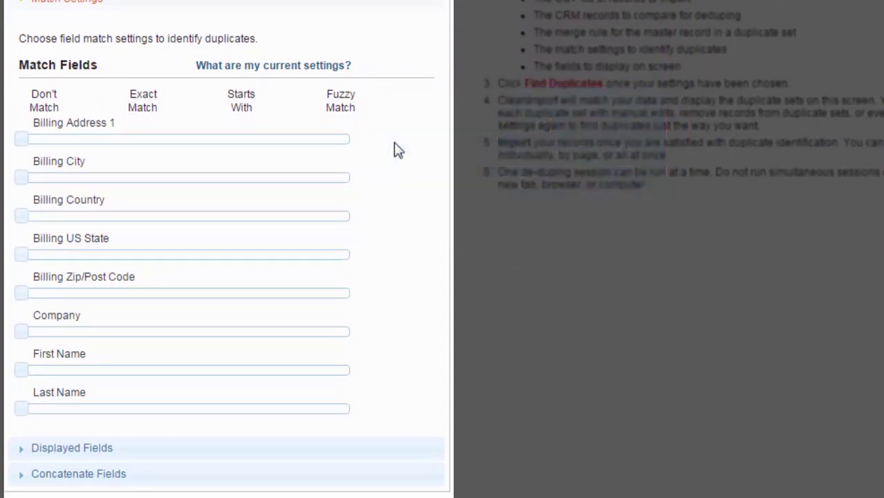
pyautogui.click(144, 339)
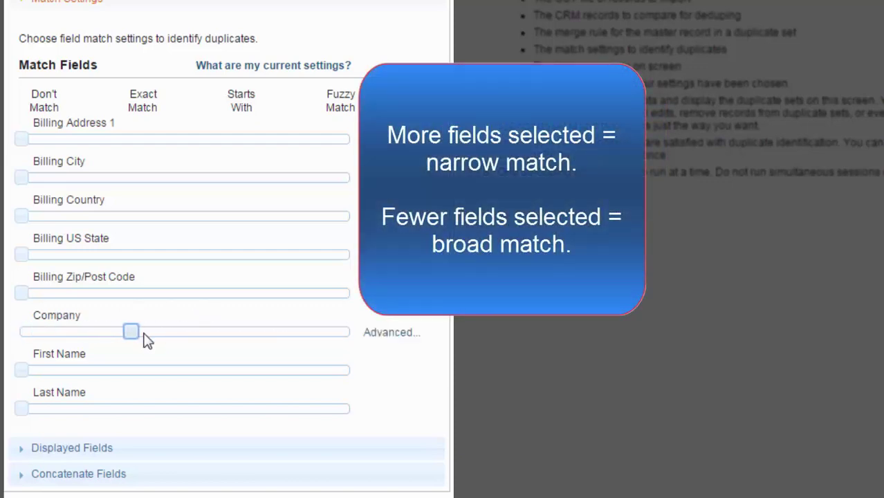
pyautogui.click(340, 371)
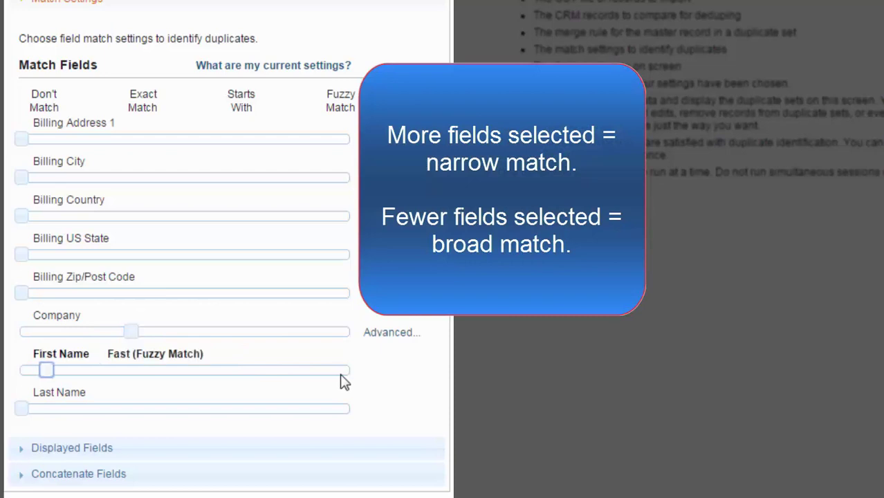
pyautogui.click(345, 410)
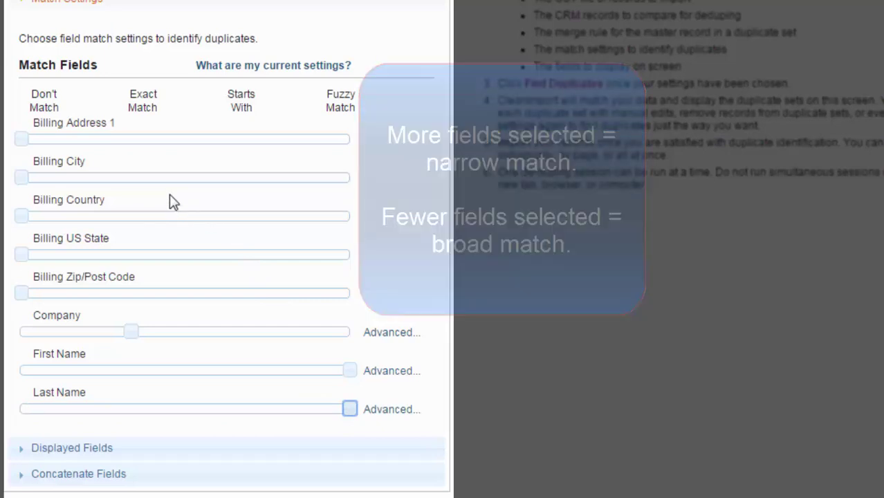
pyautogui.click(135, 177)
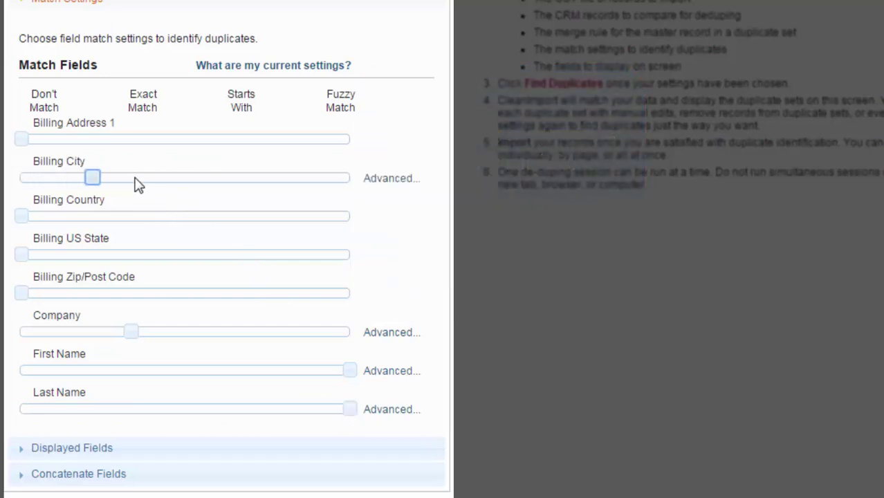
pyautogui.click(132, 217)
pyautogui.click(132, 217)
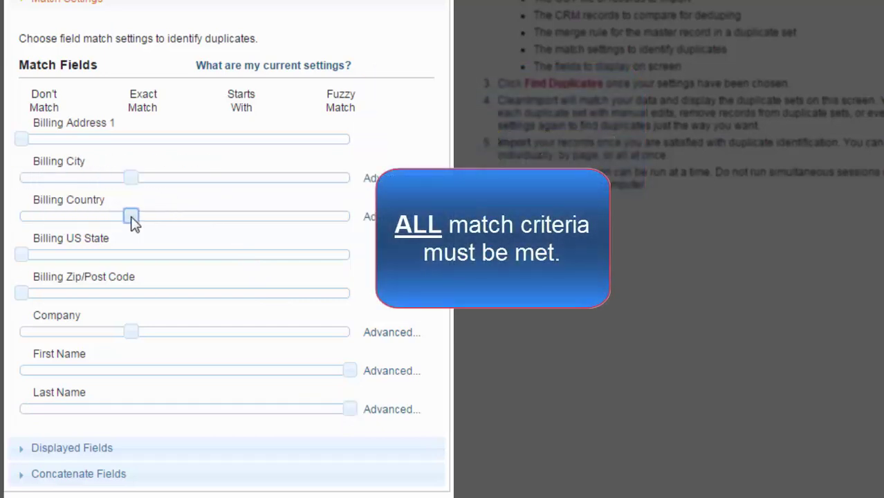
# Open the Company advanced match settings, then dismiss them without saving
pyautogui.click(391, 336)
pyautogui.moveTo(298, 347); pyautogui.dragTo(472, 122)
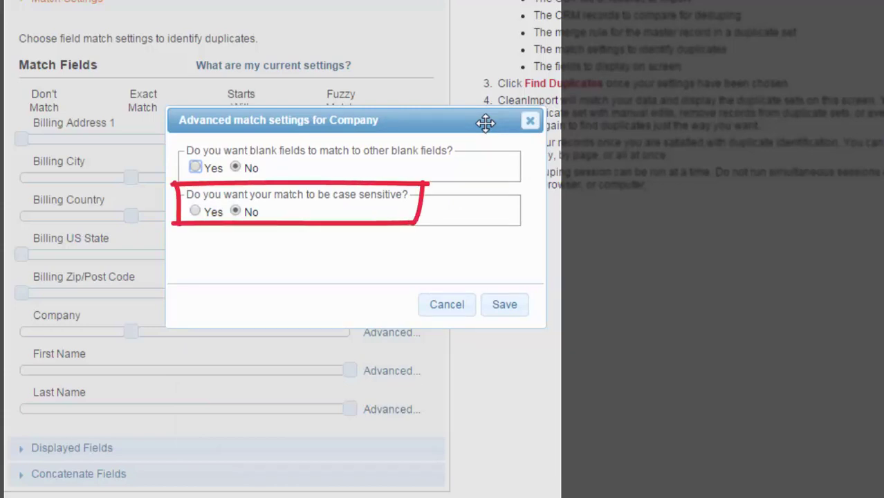
pyautogui.click(447, 304)
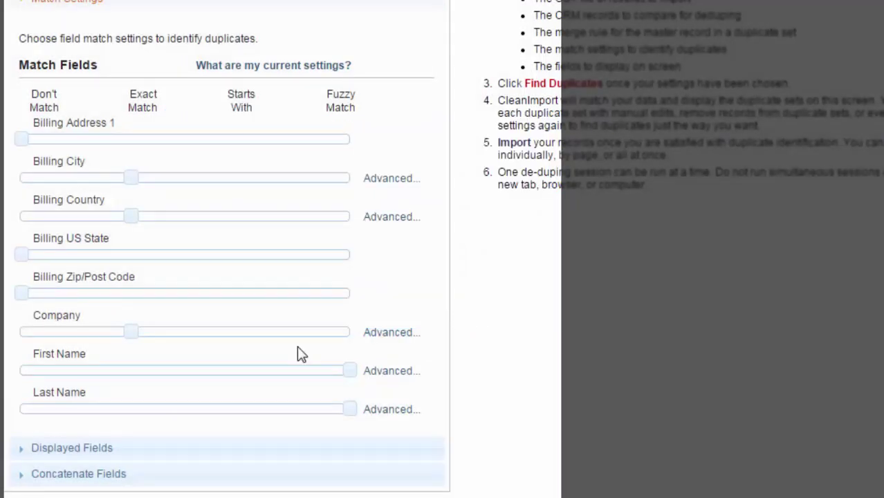
# Set Company to Starts With and enter 'international' as a word to ignore
pyautogui.click(236, 333)
pyautogui.click(387, 332)
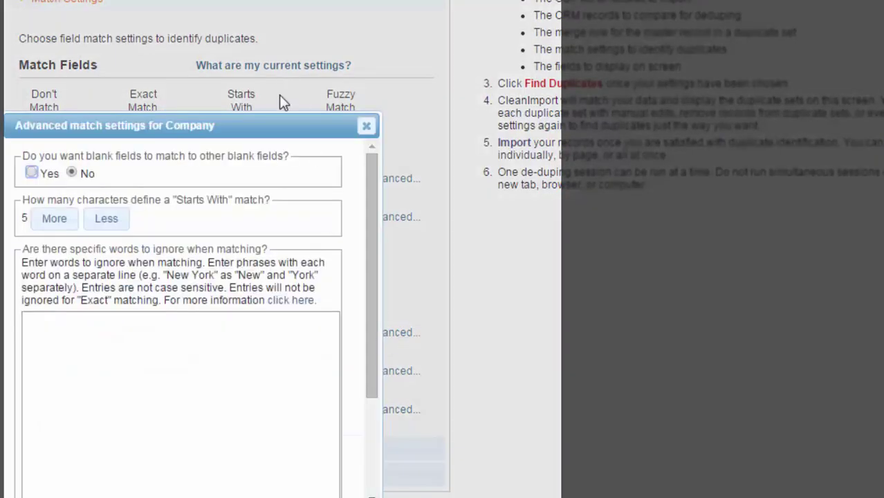
pyautogui.moveTo(269, 131); pyautogui.dragTo(423, 23)
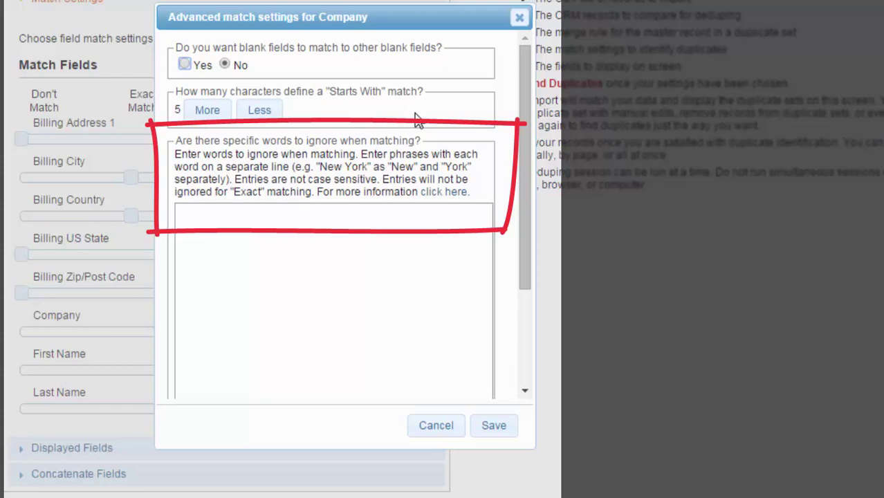
pyautogui.click(365, 228)
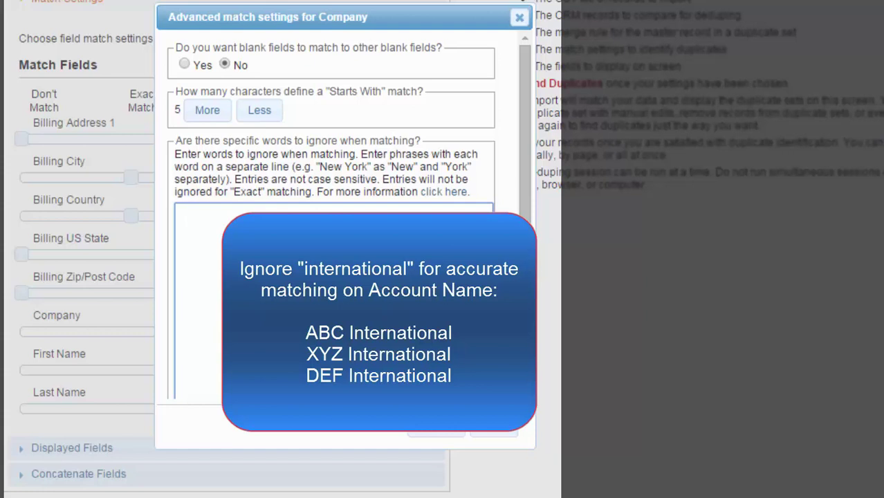
pyautogui.write('international')
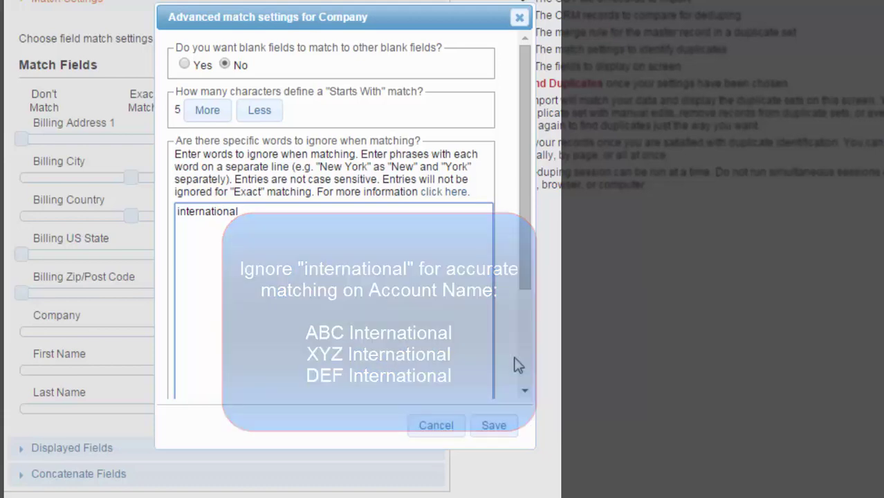
# Save the Company advanced match settings with 'international' ignored
pyautogui.click(493, 427)
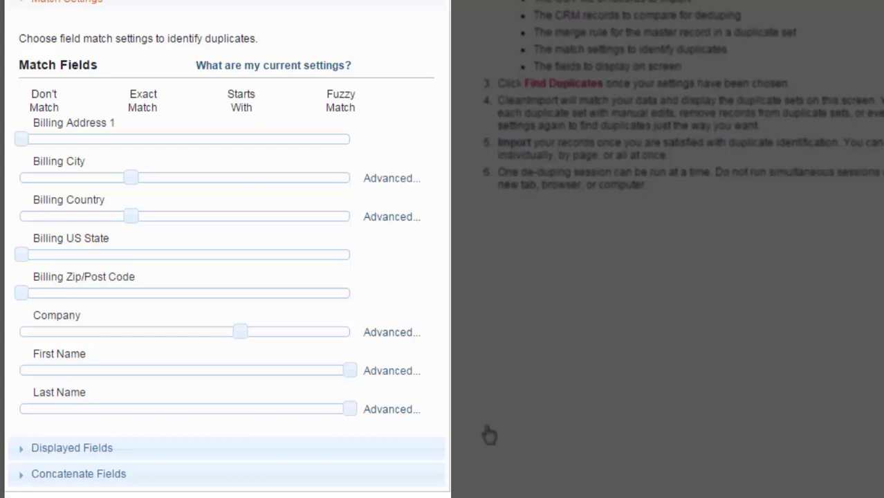
# Expand Displayed Fields; move Company below Last Name and Billing US State below Billing City
pyautogui.click(213, 453)
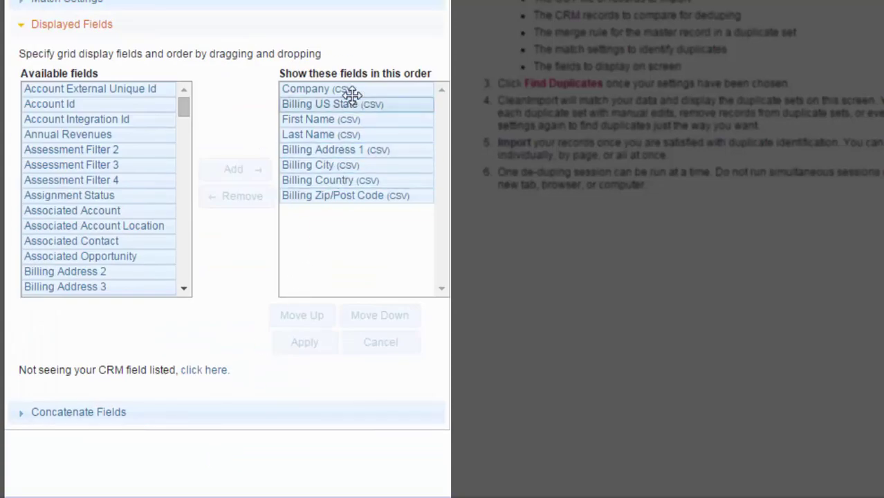
pyautogui.moveTo(352, 91); pyautogui.dragTo(355, 136)
pyautogui.moveTo(374, 88); pyautogui.dragTo(376, 166)
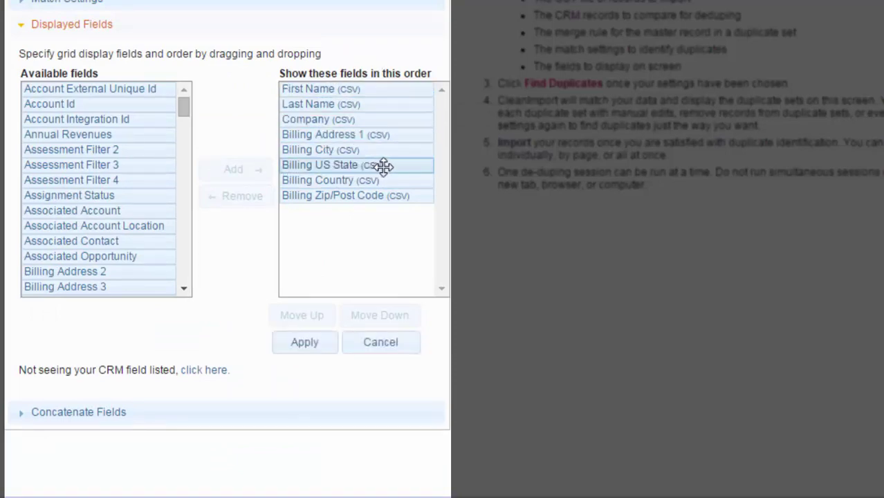
# Add Description to the end of the displayed fields
pyautogui.scroll(-4, 187, 266)
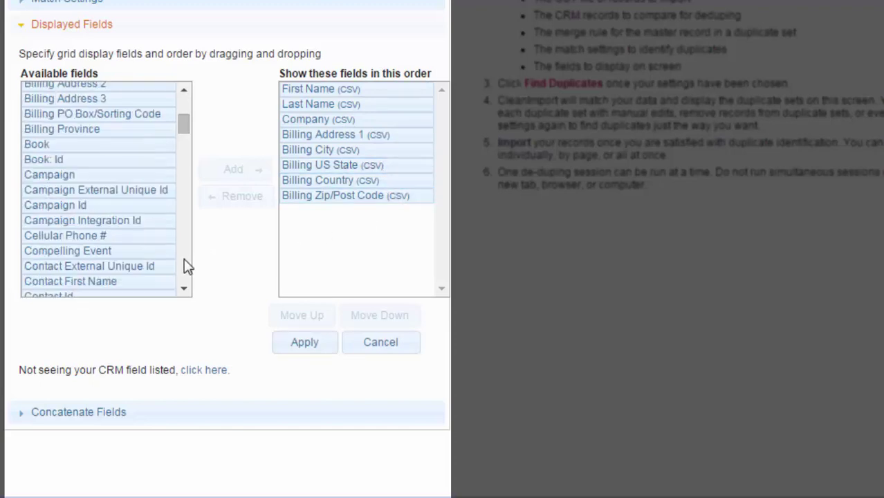
pyautogui.scroll(-4, 187, 267)
pyautogui.scroll(-4, 187, 267)
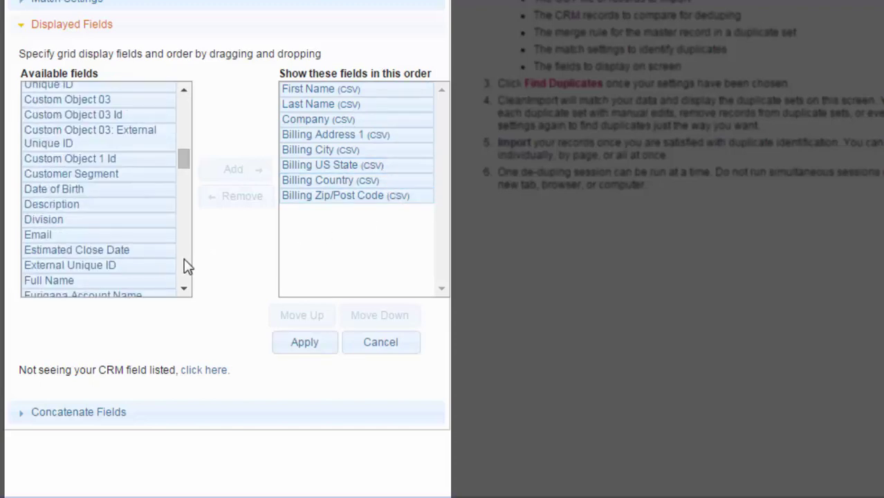
pyautogui.click(126, 205)
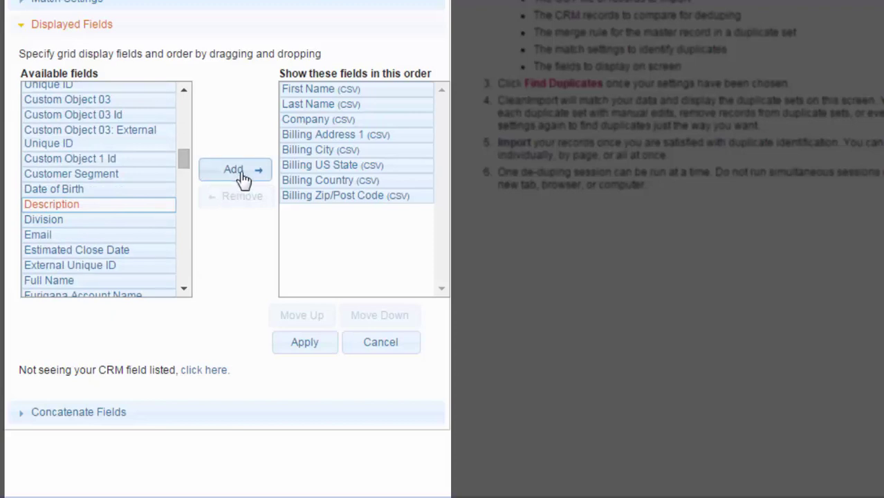
pyautogui.moveTo(148, 207); pyautogui.dragTo(410, 226)
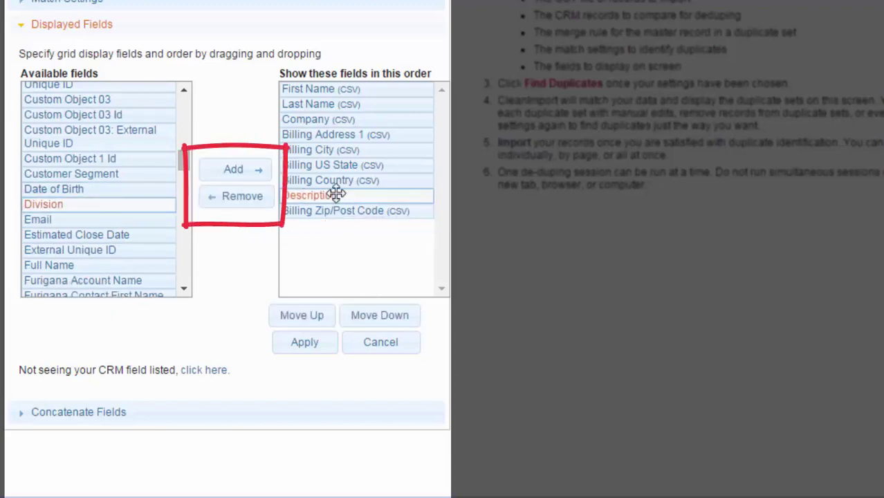
pyautogui.moveTo(335, 196); pyautogui.dragTo(336, 217)
# Add Email, move it up six places to sit under Company, and apply the order
pyautogui.click(136, 220)
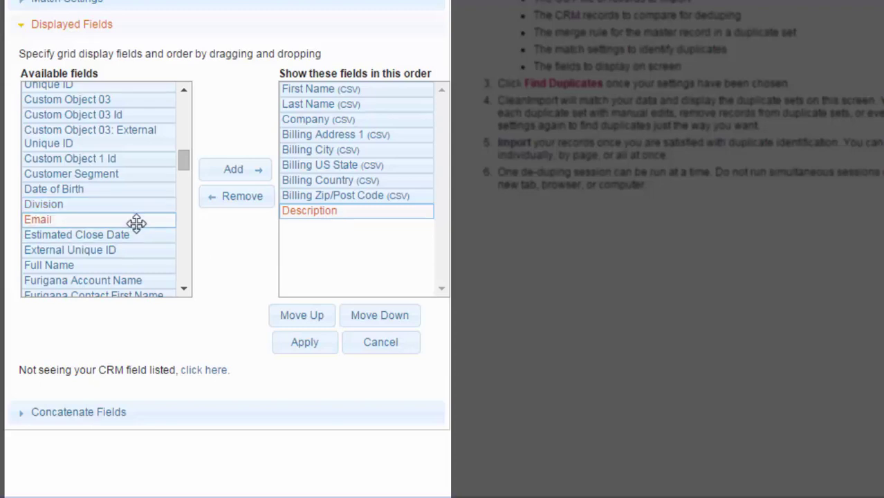
pyautogui.click(254, 177)
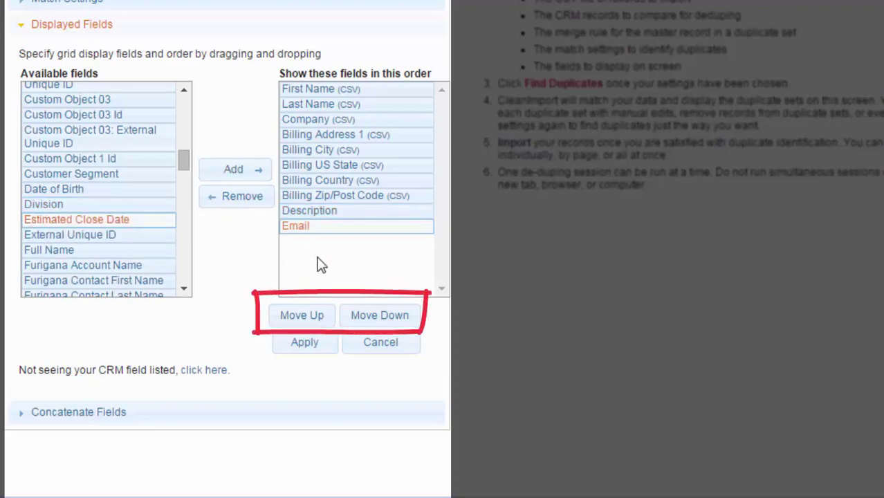
pyautogui.click(320, 317)
pyautogui.click(320, 317)
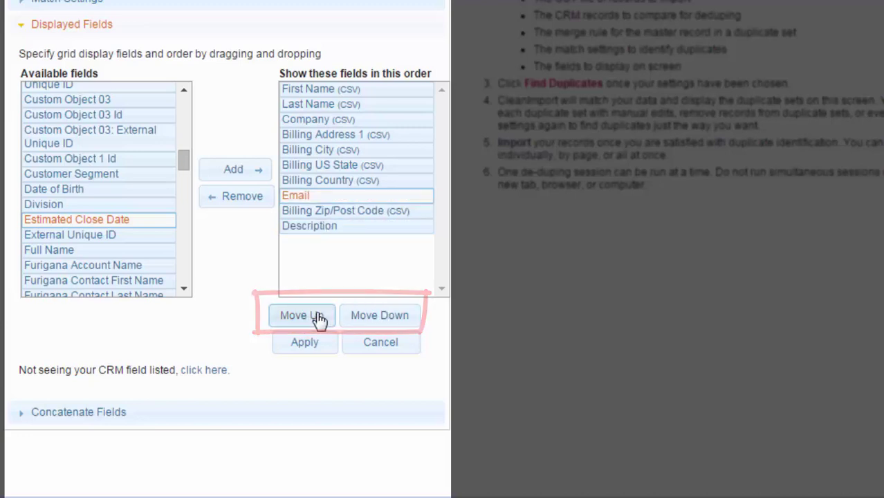
pyautogui.click(319, 317)
pyautogui.click(320, 317)
pyautogui.click(319, 317)
pyautogui.click(320, 317)
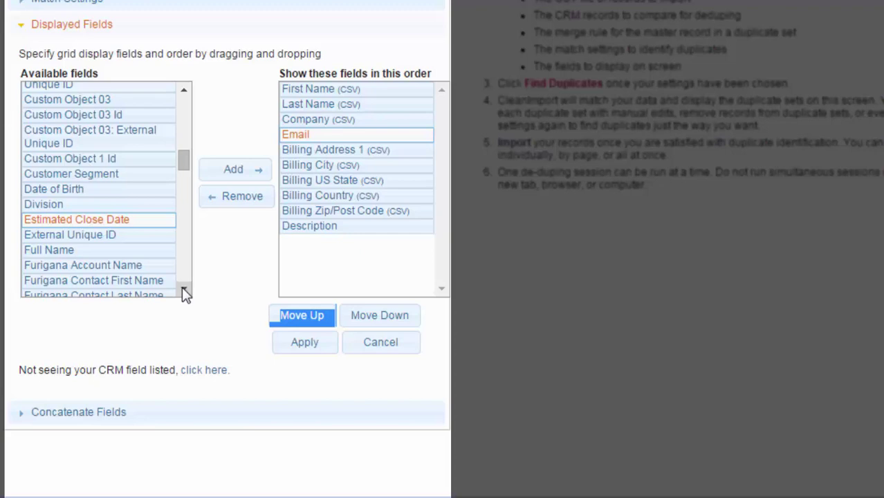
pyautogui.click(256, 311)
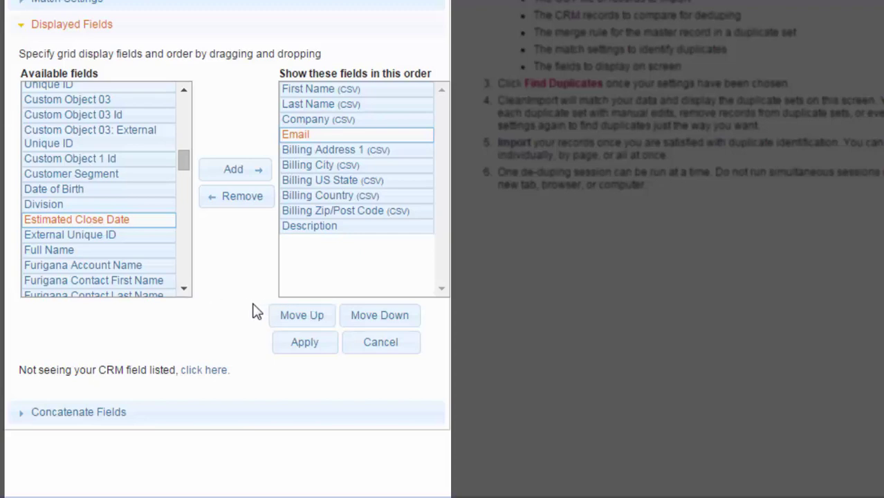
pyautogui.click(313, 349)
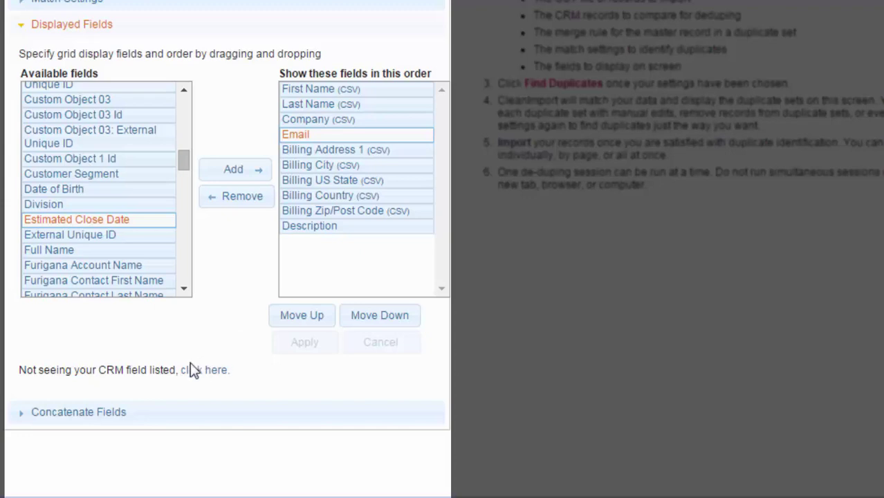
# Concatenate Description across duplicates with a '; ' separator and apply
pyautogui.click(138, 413)
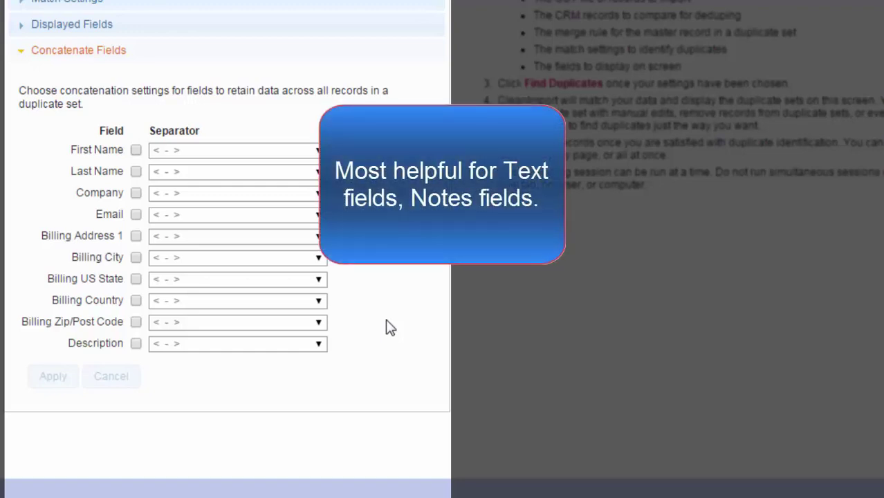
pyautogui.click(136, 345)
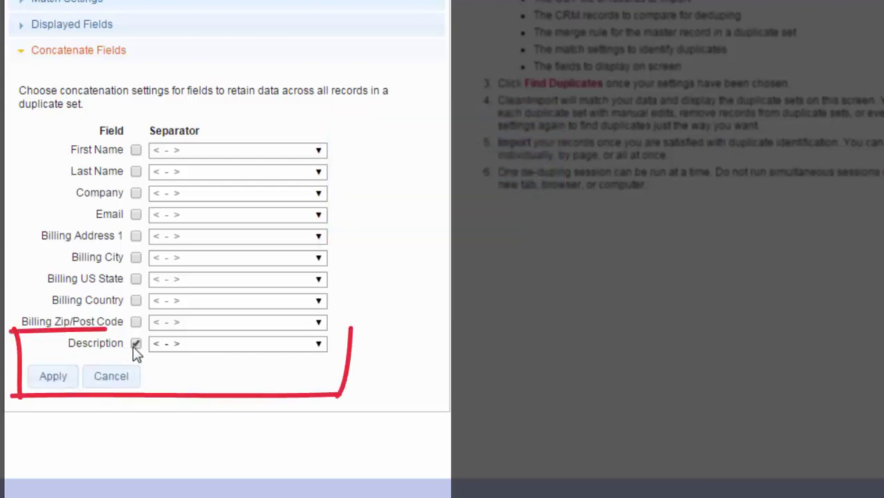
pyautogui.click(318, 346)
pyautogui.click(253, 373)
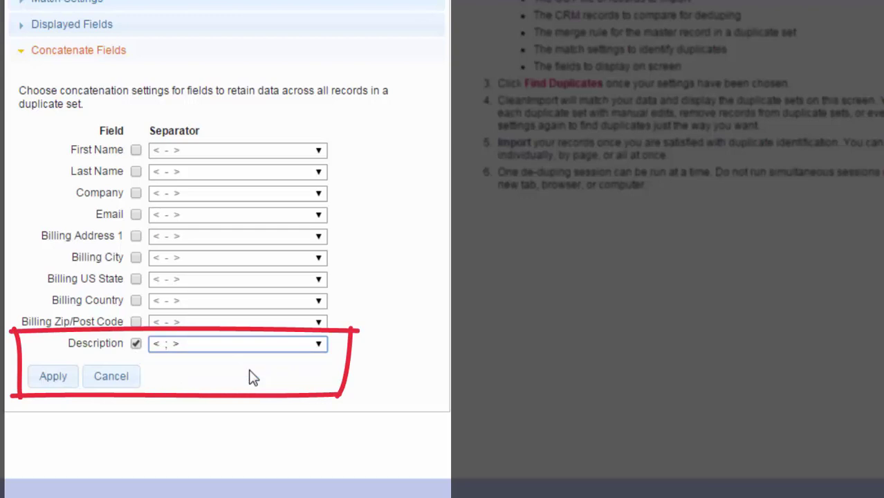
pyautogui.click(61, 380)
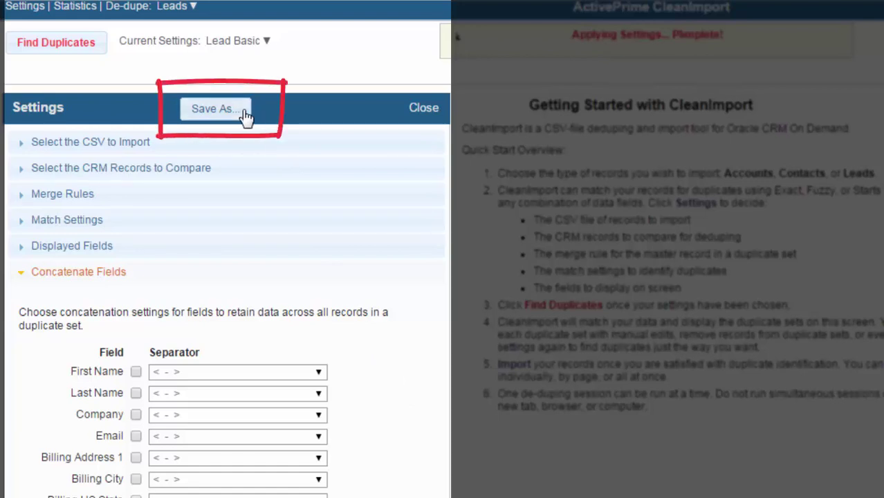
# Save the settings as 'Trial 1' and confirm it appears in the saved settings list
pyautogui.click(242, 113)
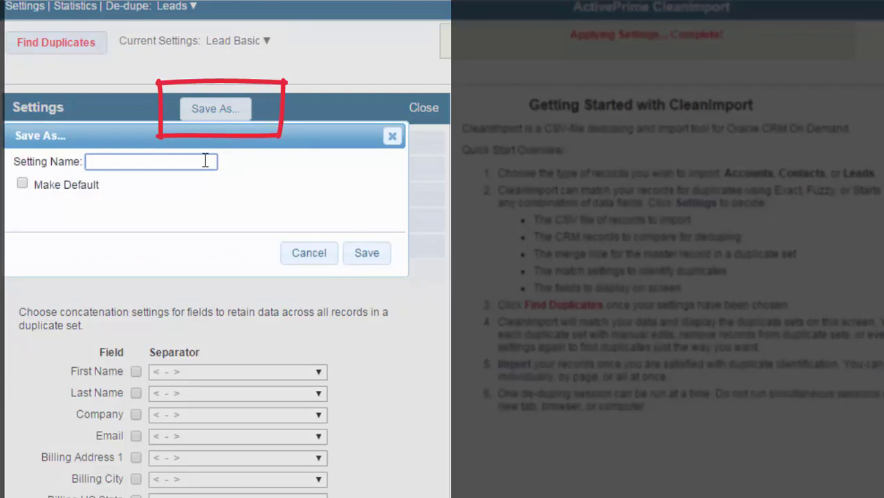
pyautogui.write('Trial 1')
pyautogui.click(368, 253)
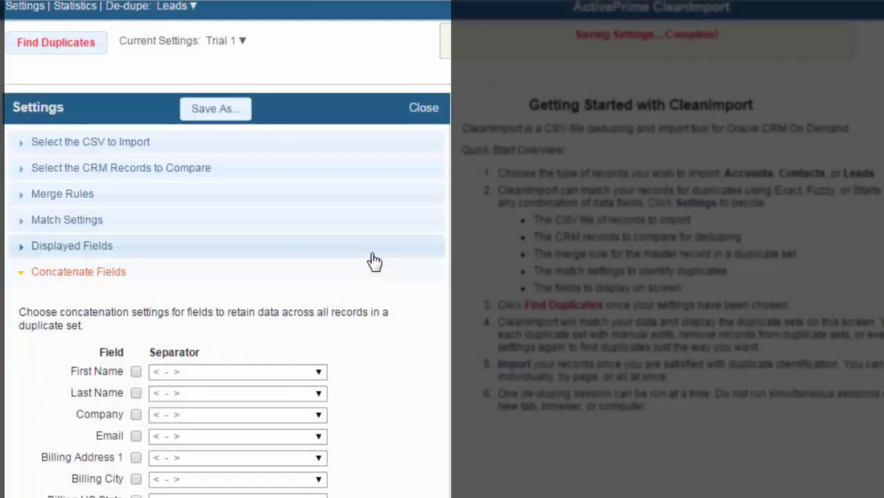
pyautogui.click(242, 44)
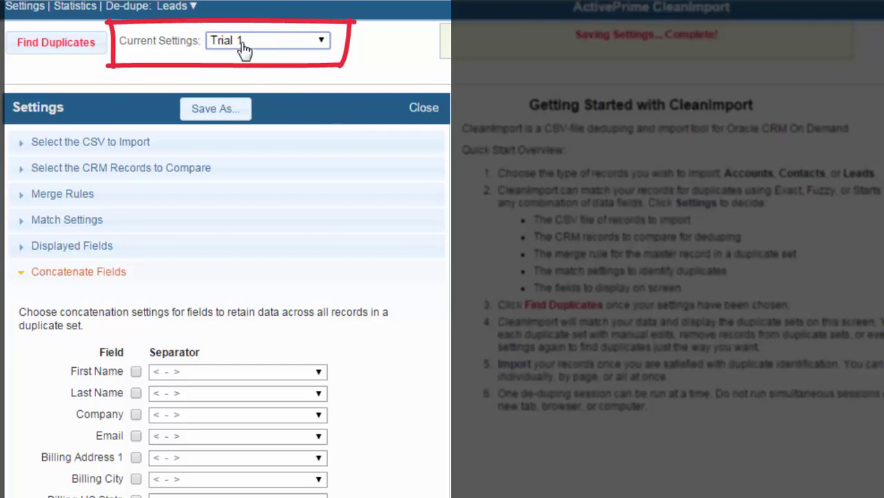
pyautogui.click(319, 44)
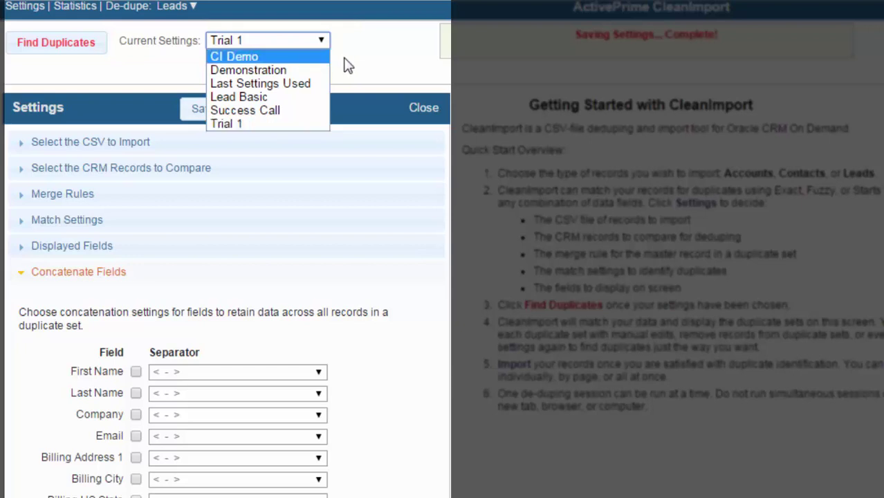
pyautogui.click(348, 65)
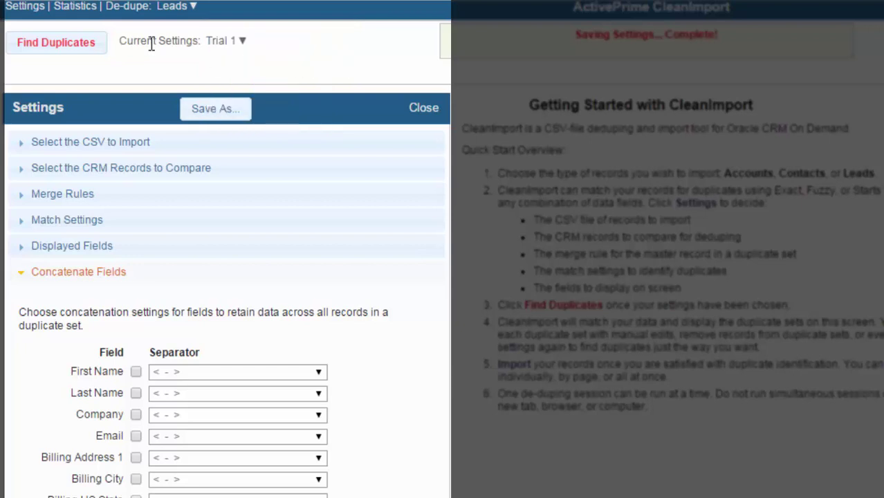
# Run Find Duplicates with the Trial 1 settings and open the CleanImport Help page
pyautogui.click(53, 54)
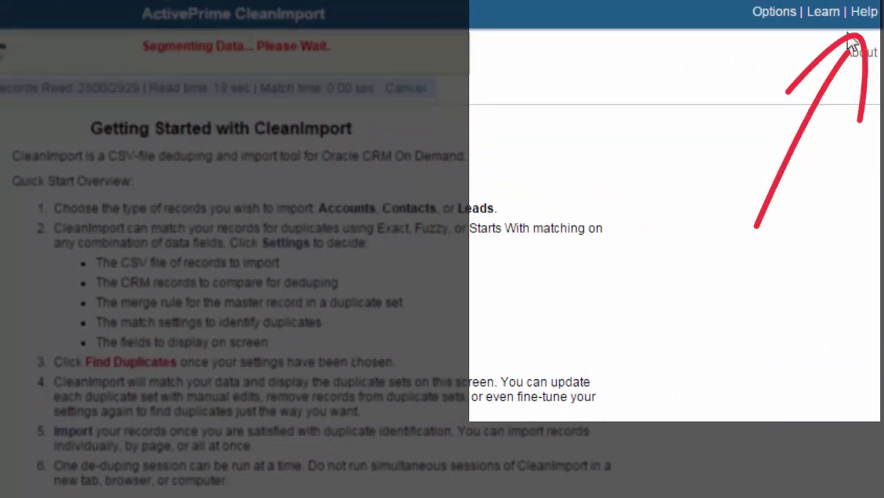
pyautogui.click(865, 14)
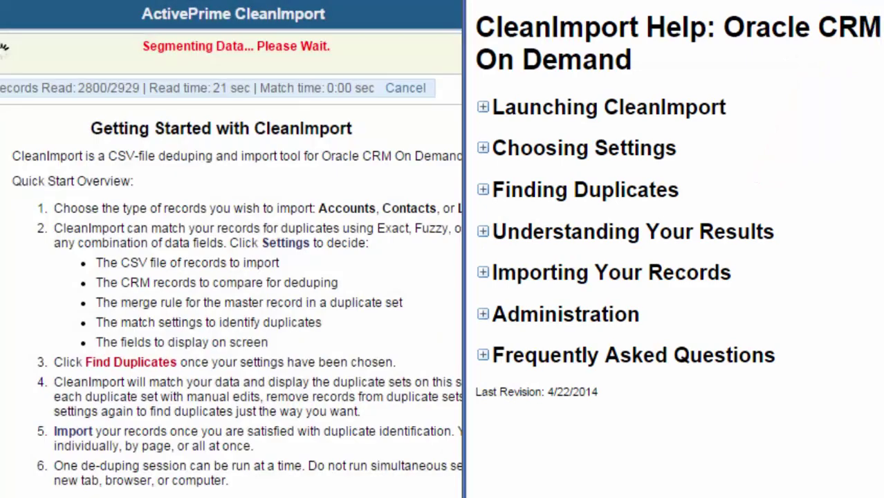